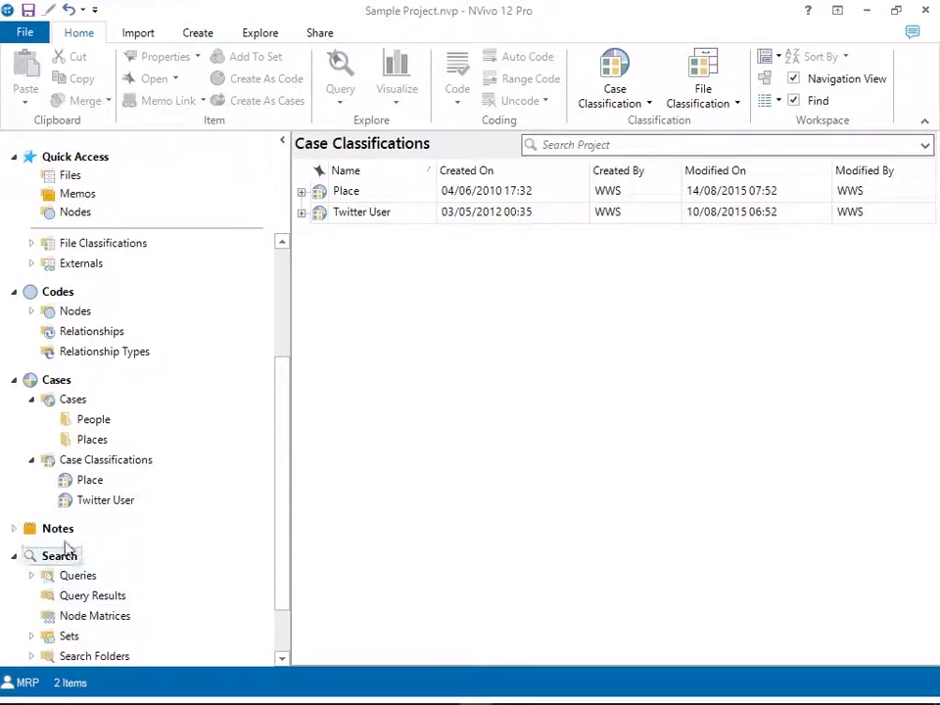
Add the predefined Person classification to the project's case classifications
{"action": "left_click", "coordinate": [60, 462]}
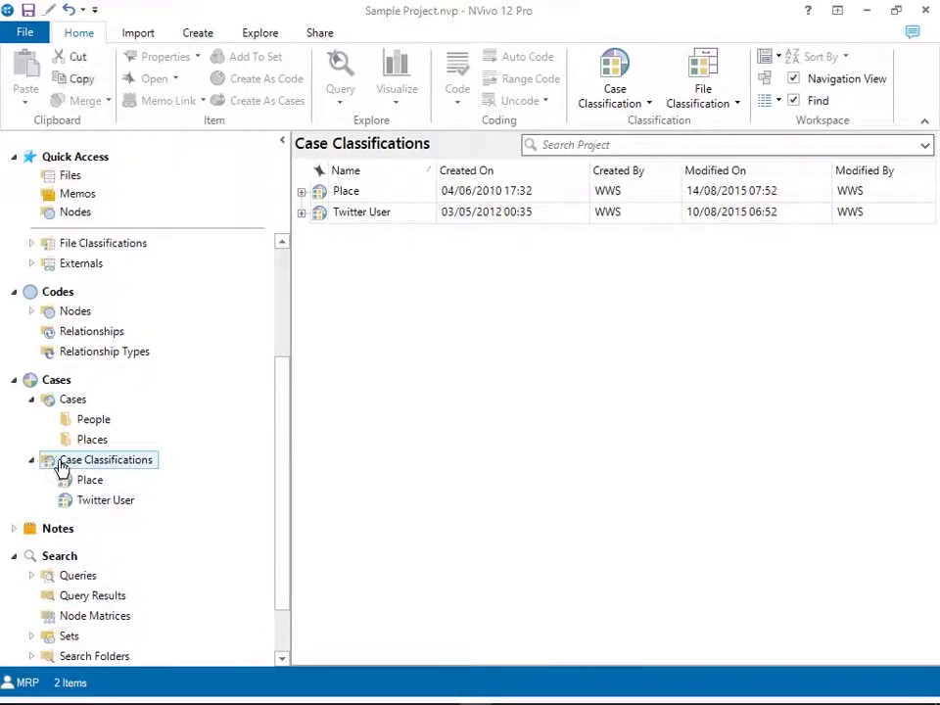
{"action": "right_click", "coordinate": [368, 336]}
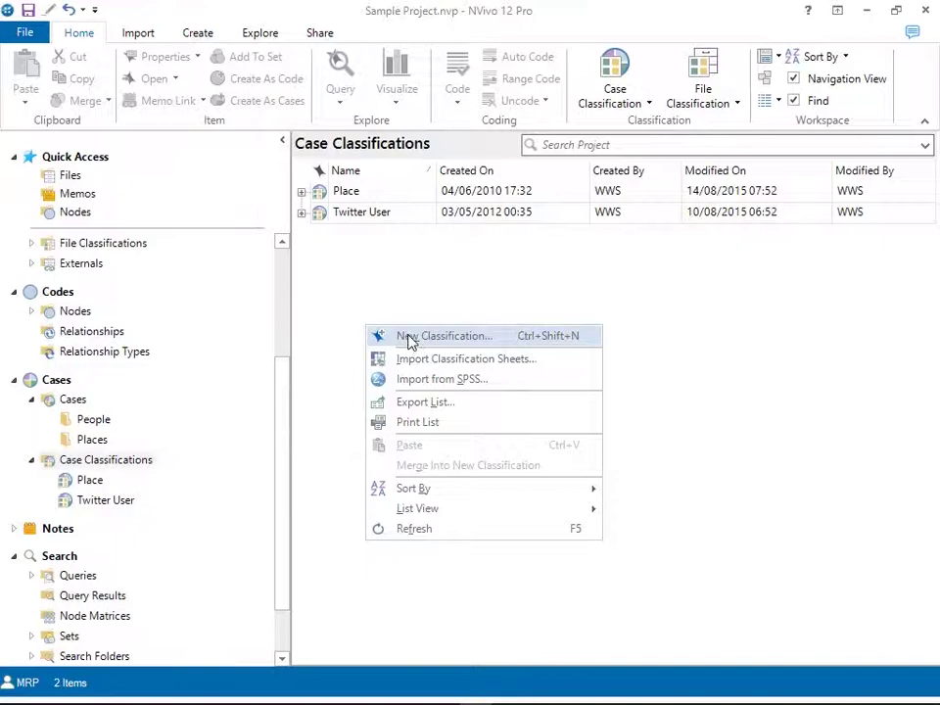
{"action": "left_click", "coordinate": [410, 338]}
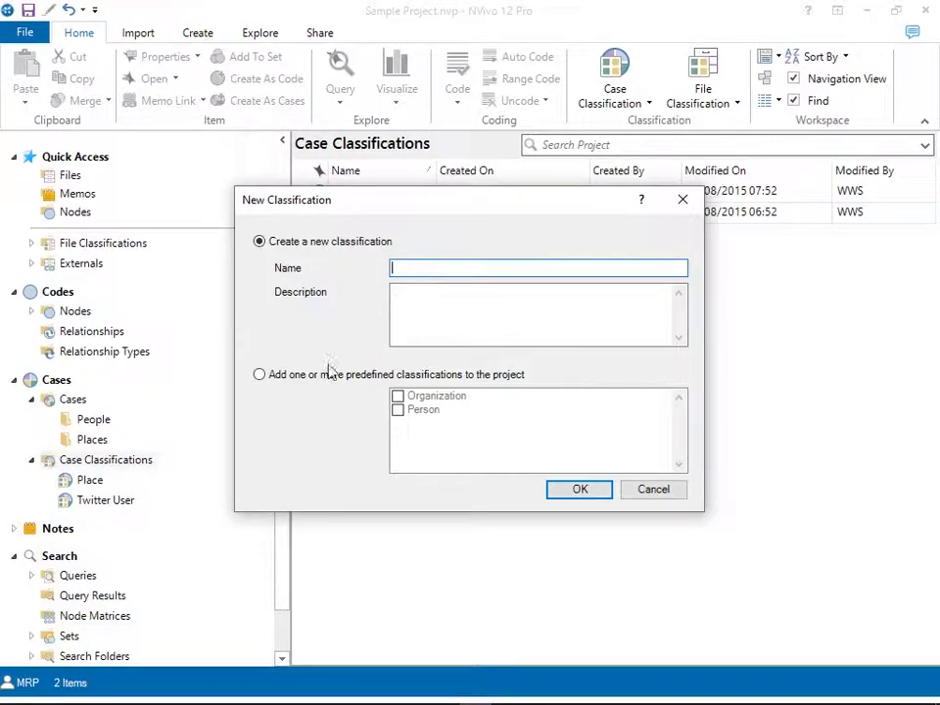
{"action": "left_click", "coordinate": [259, 376]}
{"action": "left_click", "coordinate": [398, 410]}
{"action": "left_click", "coordinate": [580, 491]}
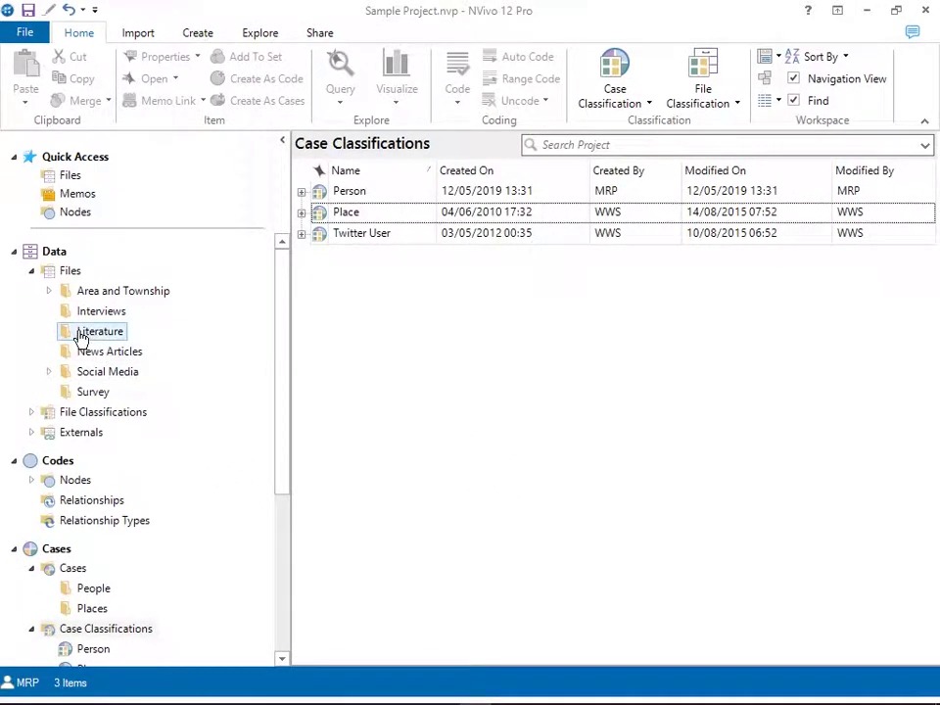
Create cases from the two interview files whose names end in "(2)", placing them in Cases with the Person classification
{"action": "left_click", "coordinate": [47, 278]}
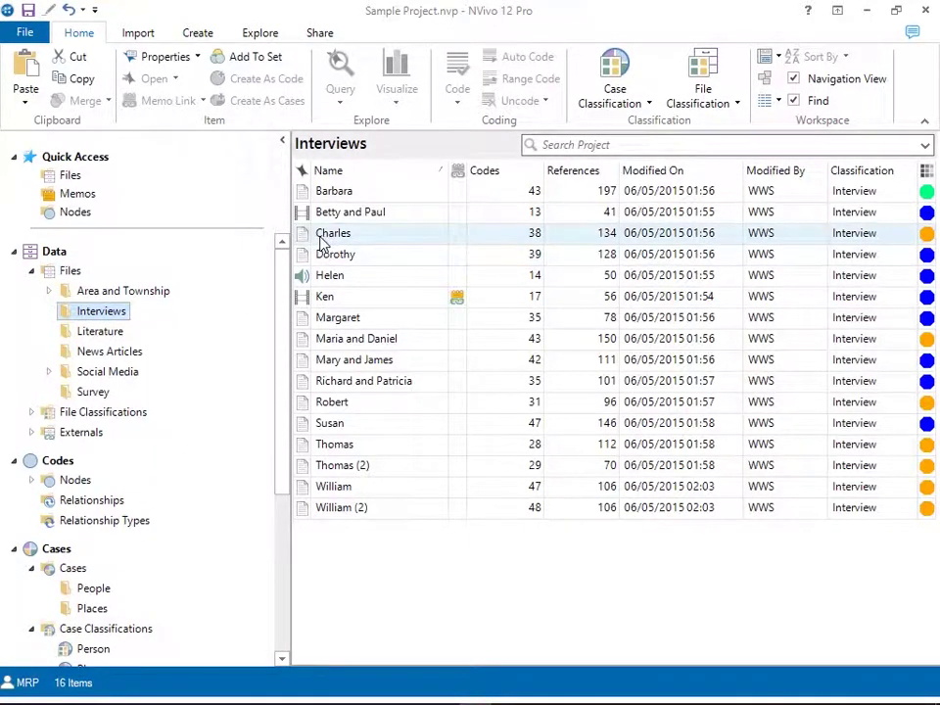
{"action": "right_click", "coordinate": [303, 448]}
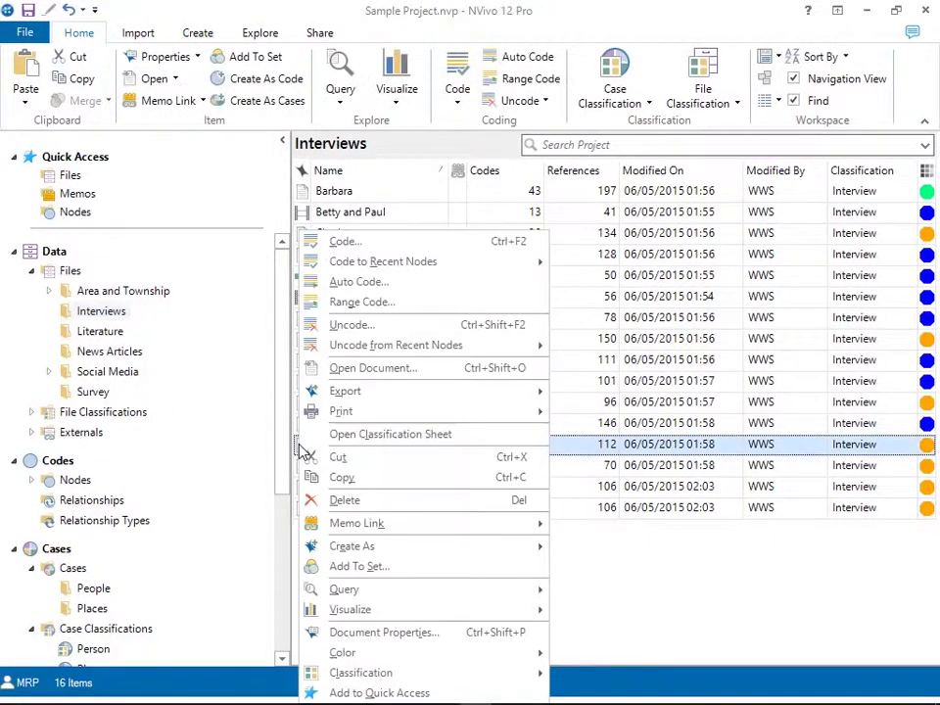
{"action": "left_click", "coordinate": [346, 479]}
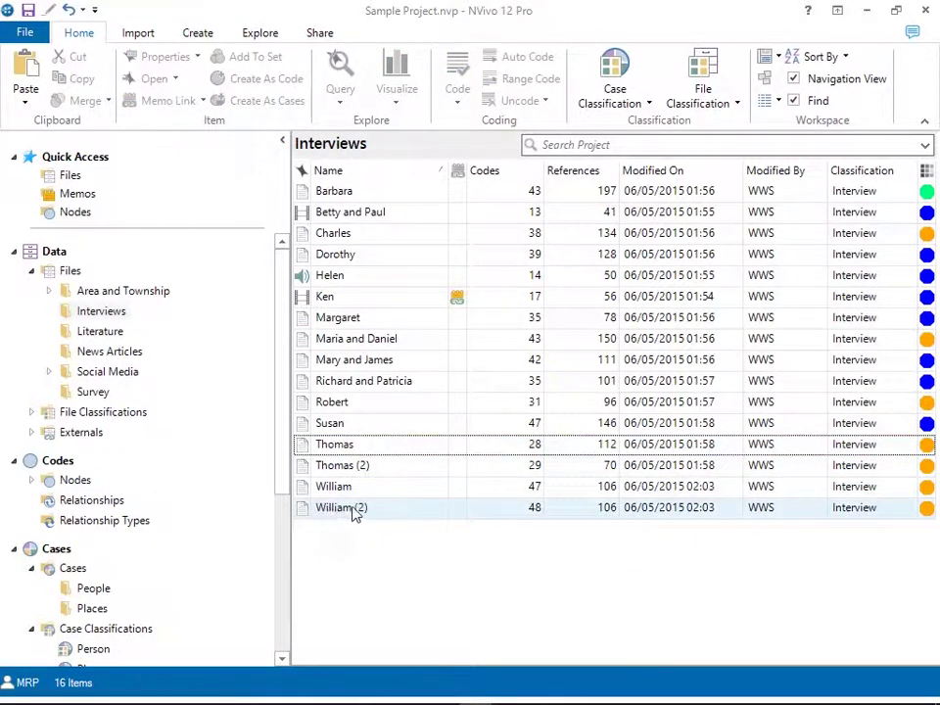
{"action": "left_click", "coordinate": [338, 468]}
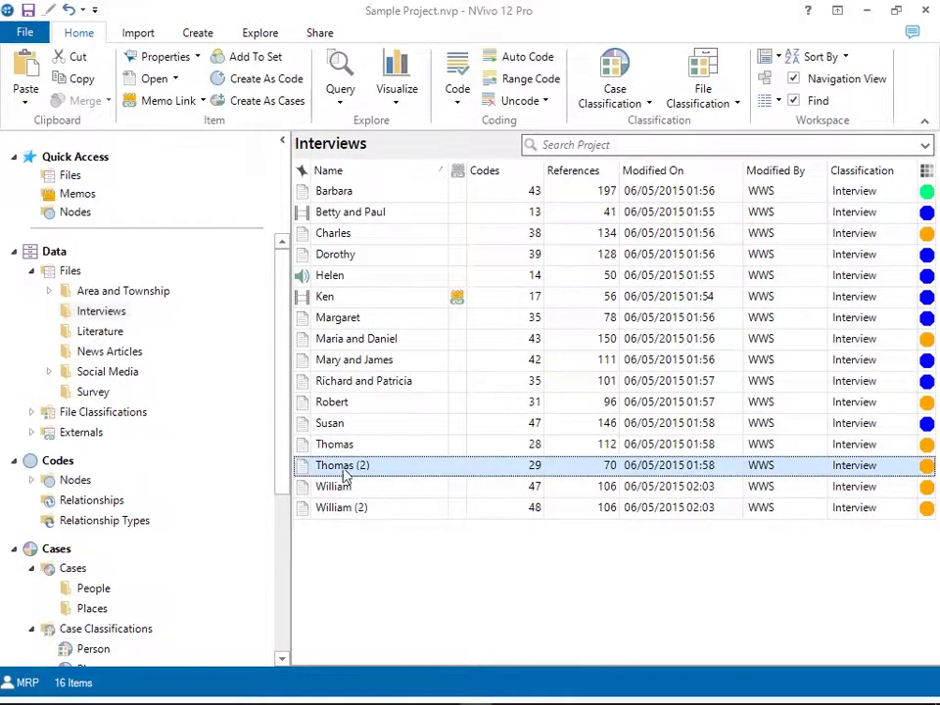
{"action": "left_click", "coordinate": [303, 511]}
{"action": "left_click", "coordinate": [304, 467]}
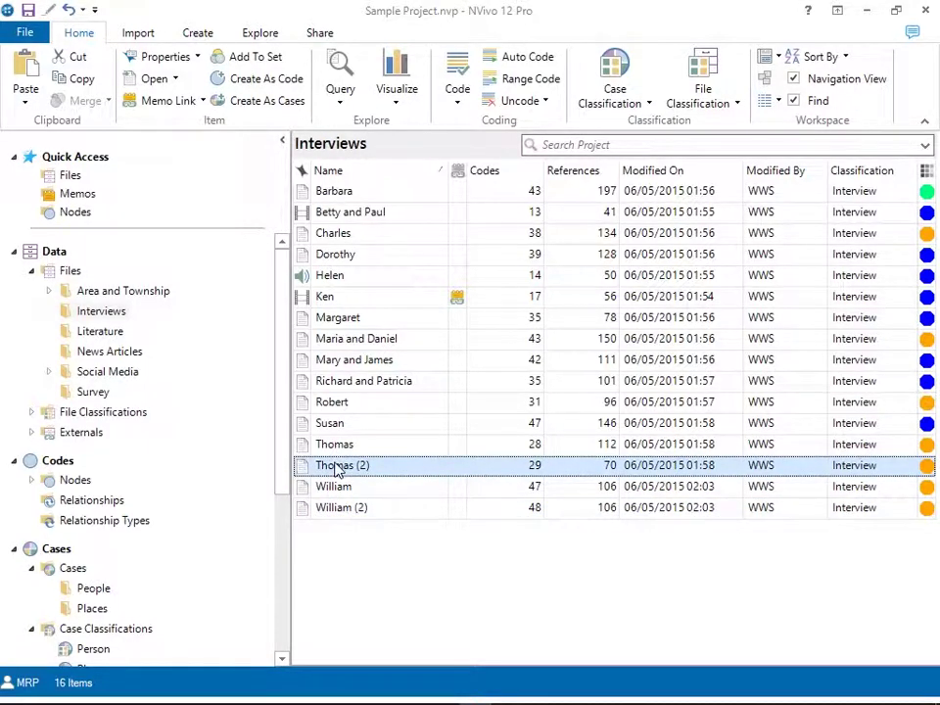
{"action": "left_click", "coordinate": [306, 512], "text": "ctrl"}
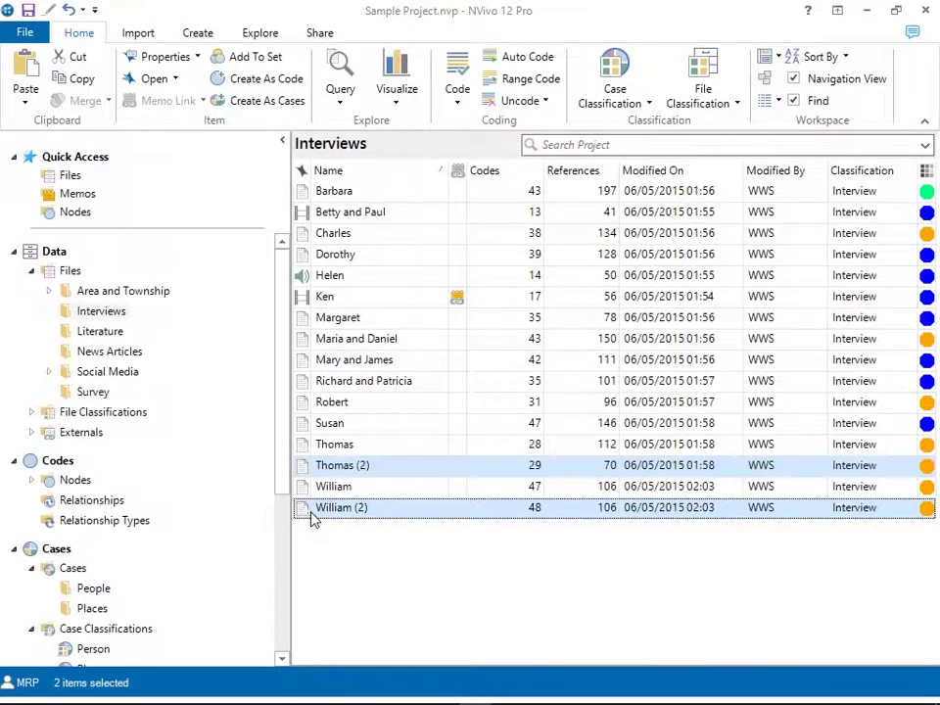
{"action": "right_click", "coordinate": [316, 517]}
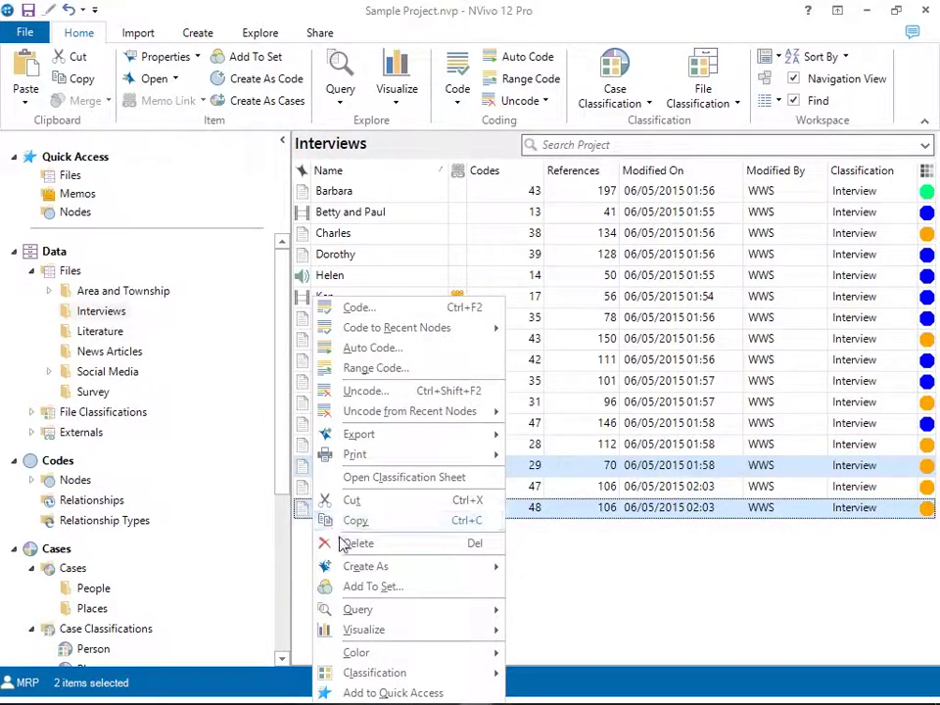
{"action": "mouse_move", "coordinate": [495, 571]}
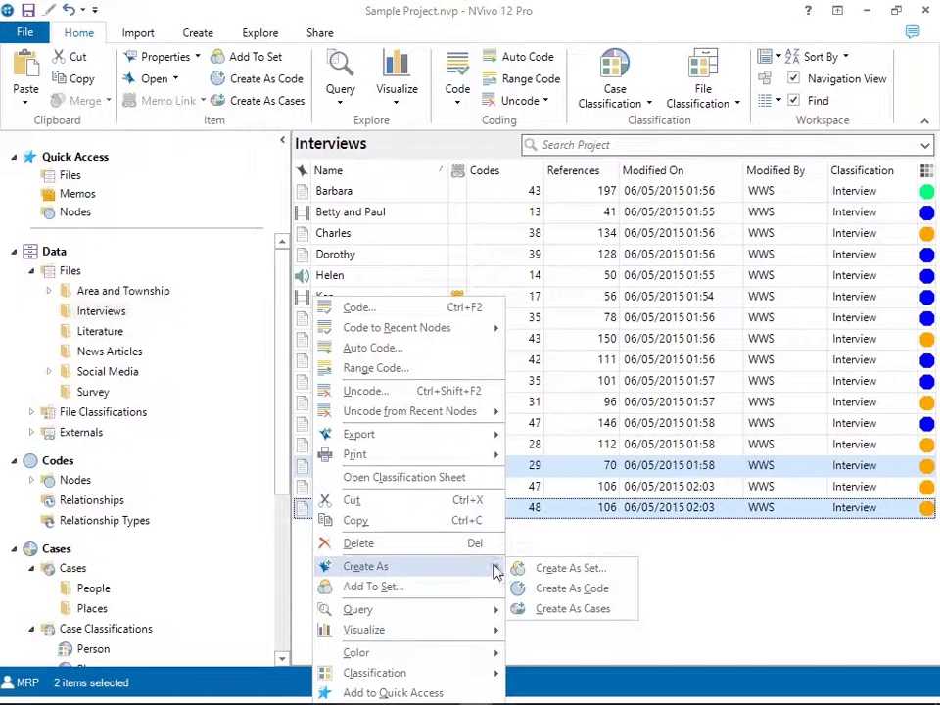
{"action": "left_click", "coordinate": [547, 610]}
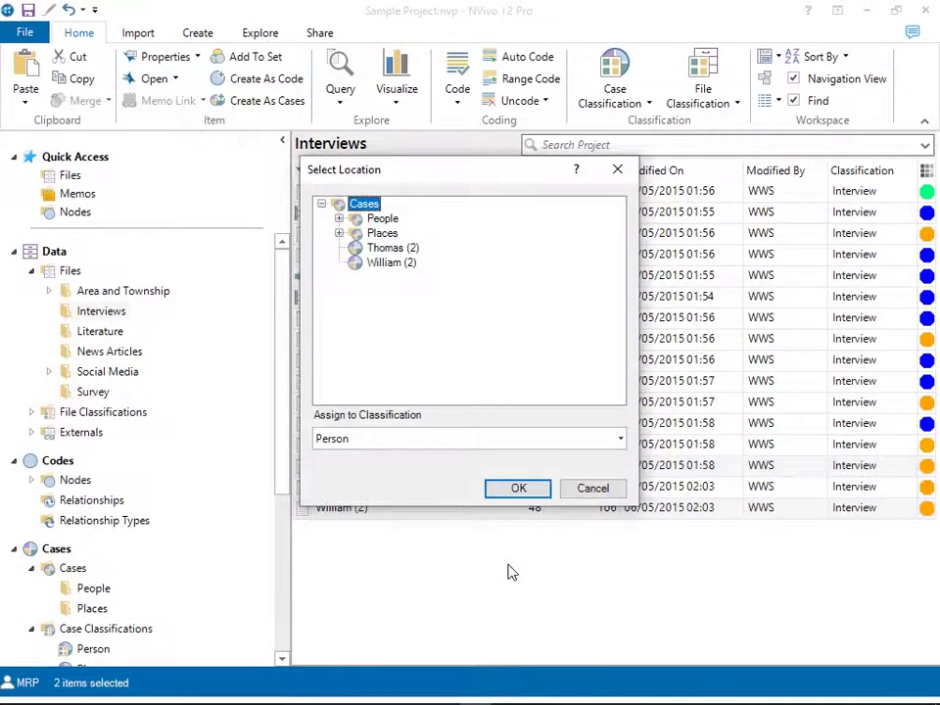
{"action": "left_click", "coordinate": [520, 492]}
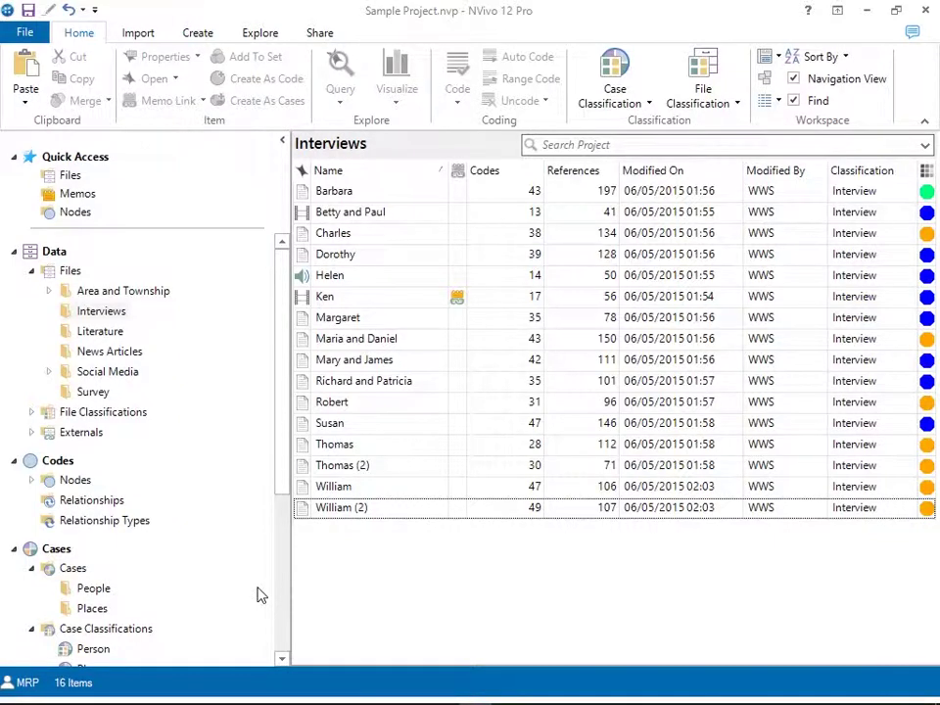
Assign the Person classification to both newly created cases in the top-level Cases folder
{"action": "left_click", "coordinate": [47, 572]}
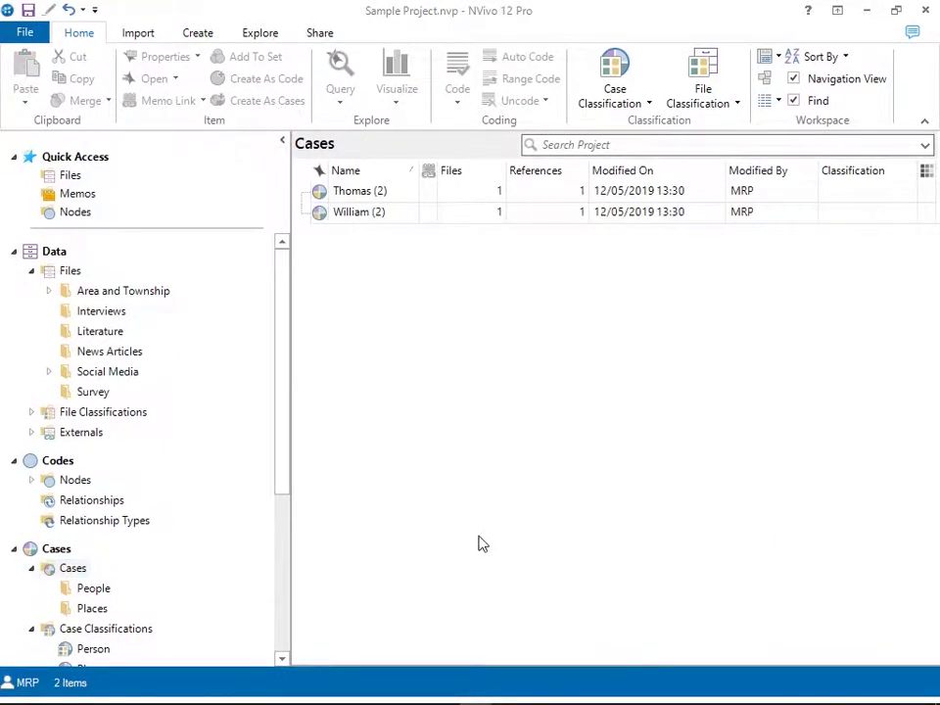
{"action": "left_click", "coordinate": [321, 196]}
{"action": "left_click", "coordinate": [319, 215], "text": "shift"}
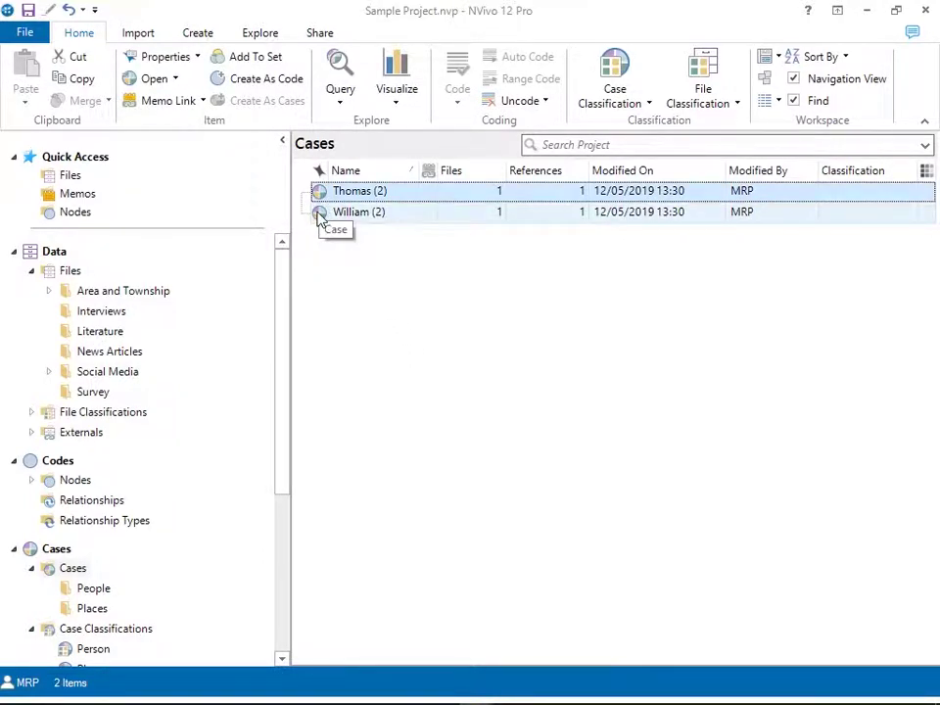
{"action": "right_click", "coordinate": [354, 213]}
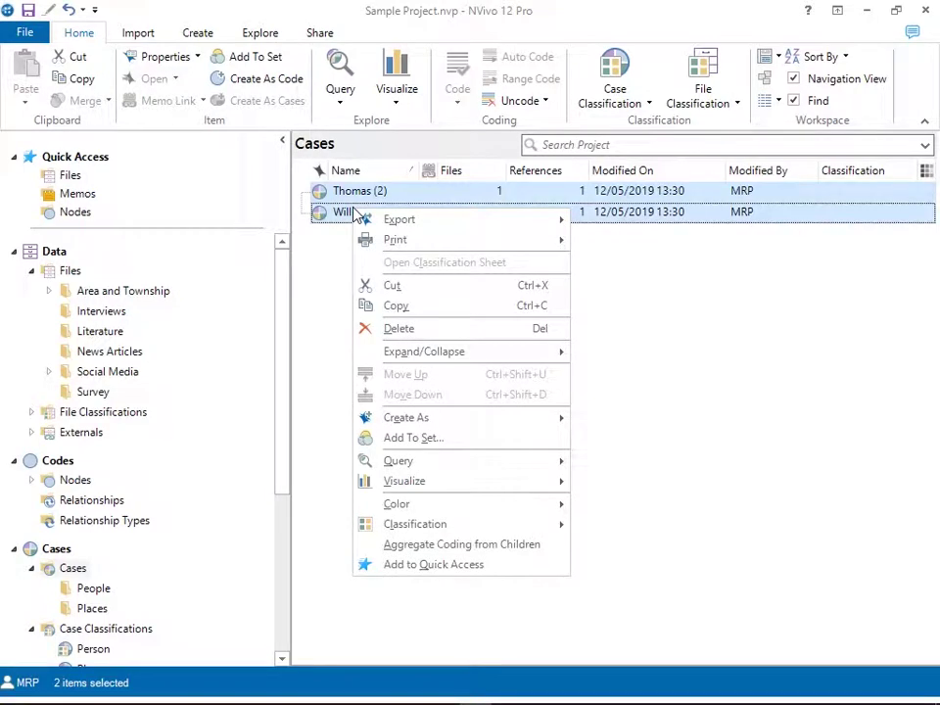
{"action": "mouse_move", "coordinate": [484, 534]}
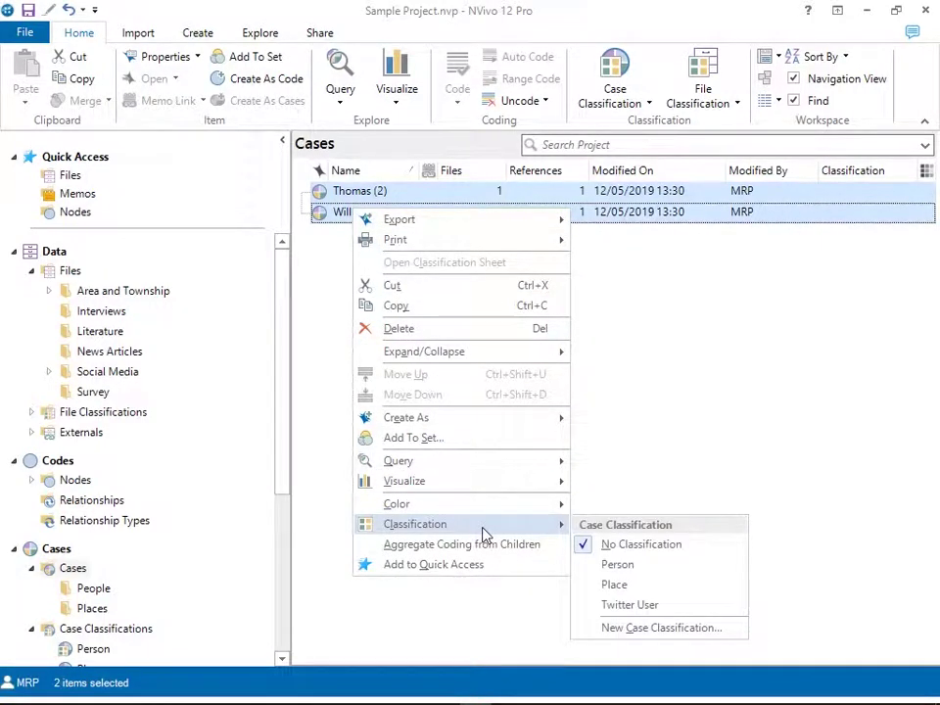
{"action": "left_click", "coordinate": [651, 570]}
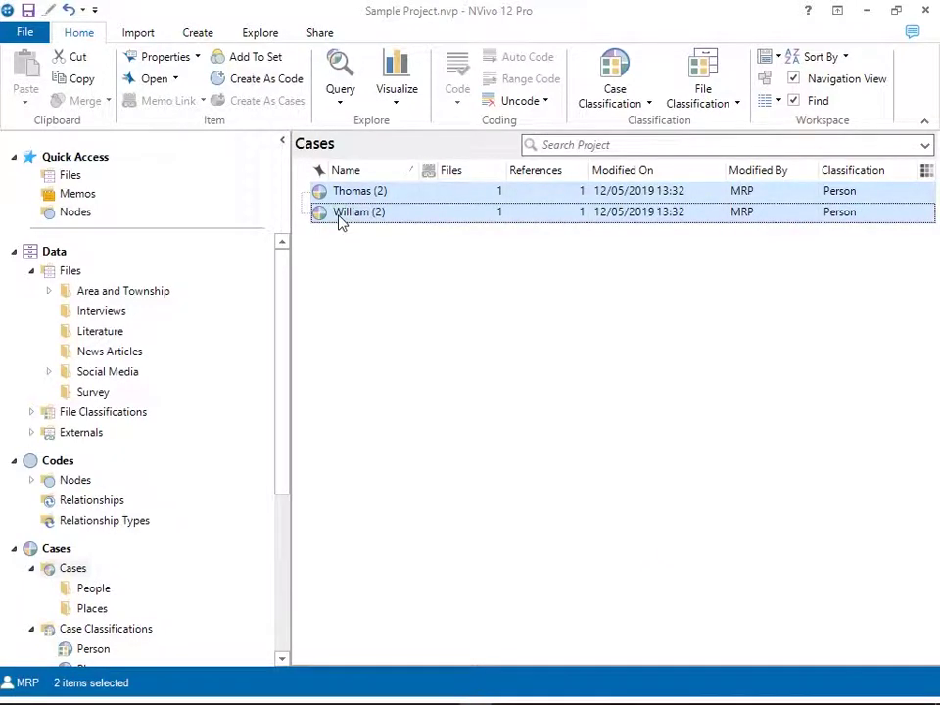
Open the Person classification sheet and widen its view to examine the attribute columns for both cases
{"action": "left_click", "coordinate": [117, 629]}
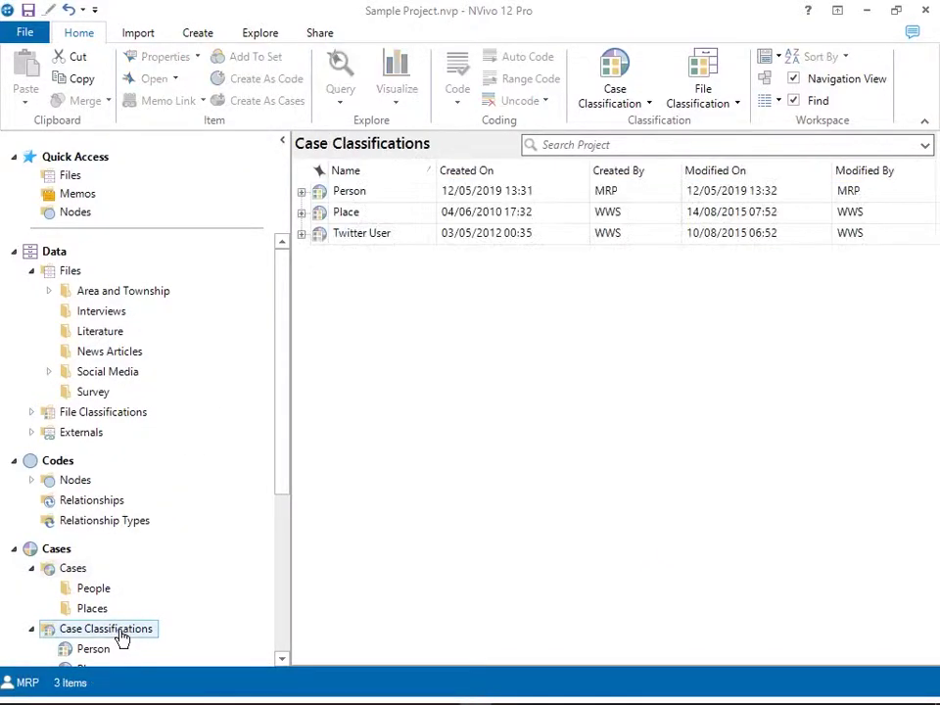
{"action": "right_click", "coordinate": [323, 199]}
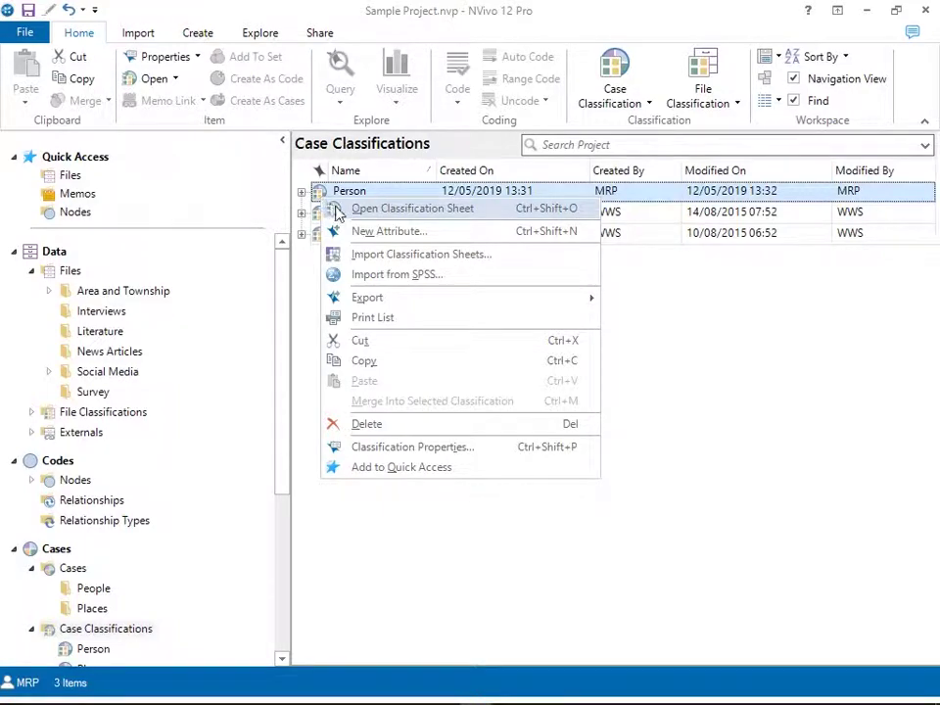
{"action": "left_click", "coordinate": [390, 220]}
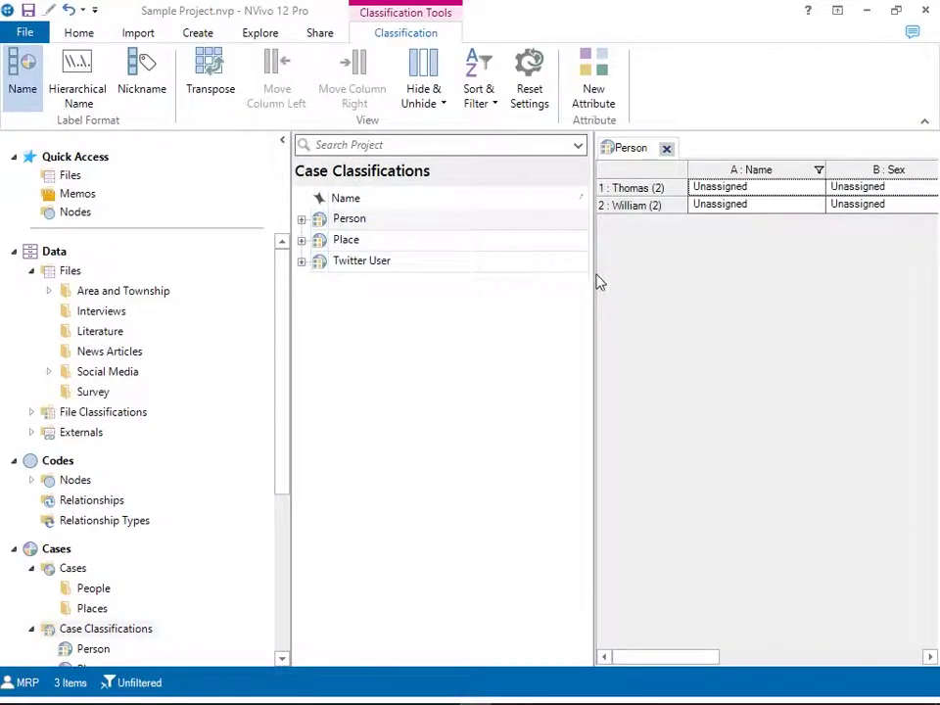
{"action": "left_click_drag", "start_coordinate": [592, 273], "coordinate": [349, 308]}
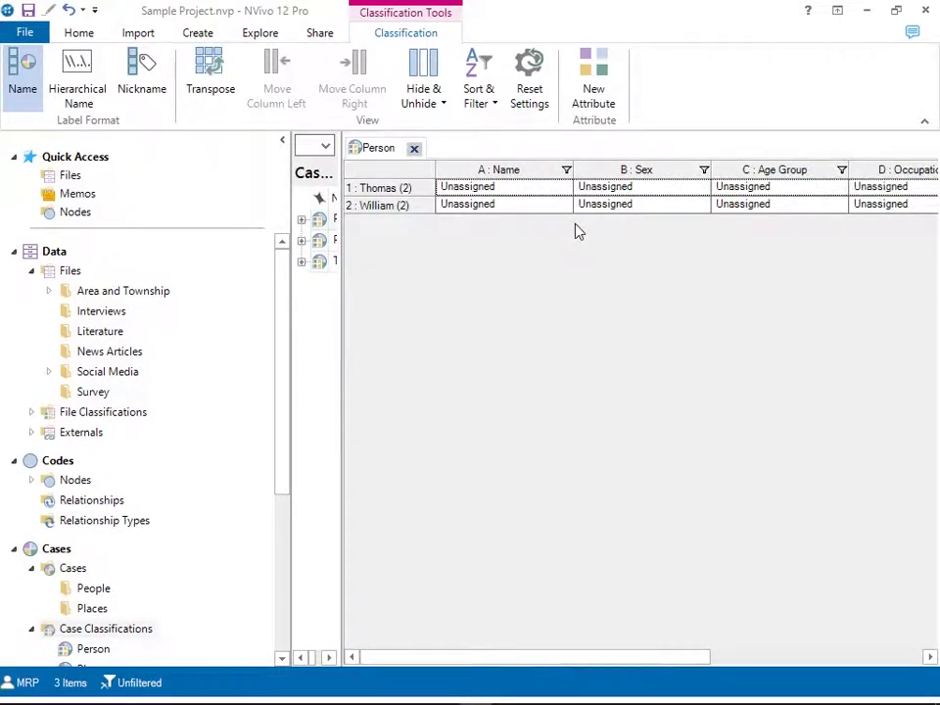
Widen the case classifications list and expand the Person classification down to its attributes
{"action": "left_click_drag", "start_coordinate": [336, 248], "coordinate": [566, 240]}
{"action": "left_click", "coordinate": [302, 220]}
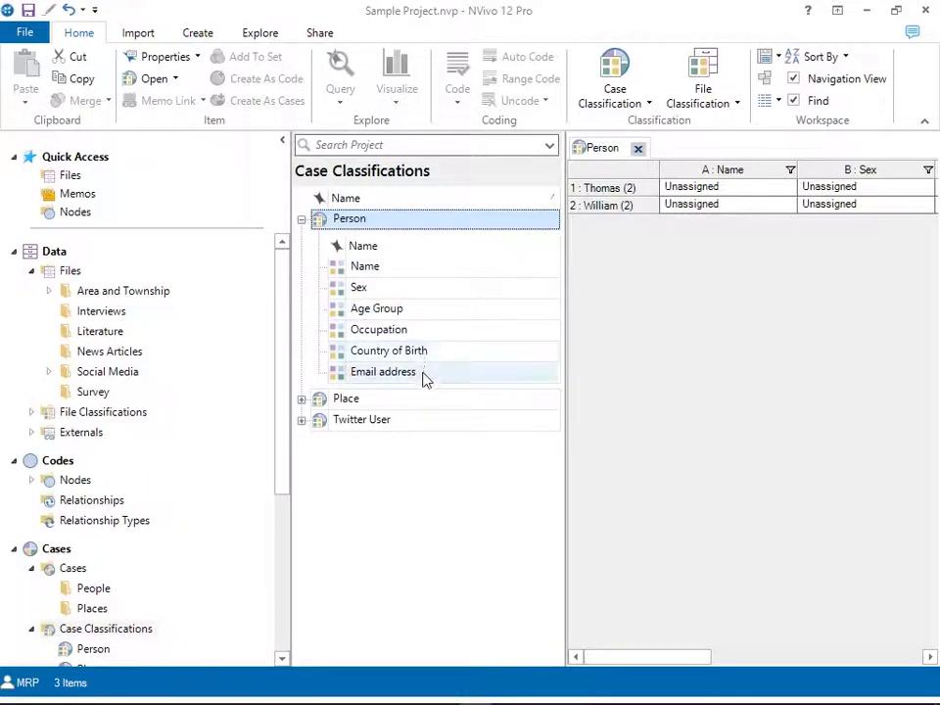
{"action": "left_click_drag", "start_coordinate": [563, 244], "coordinate": [641, 244]}
{"action": "left_click", "coordinate": [302, 219]}
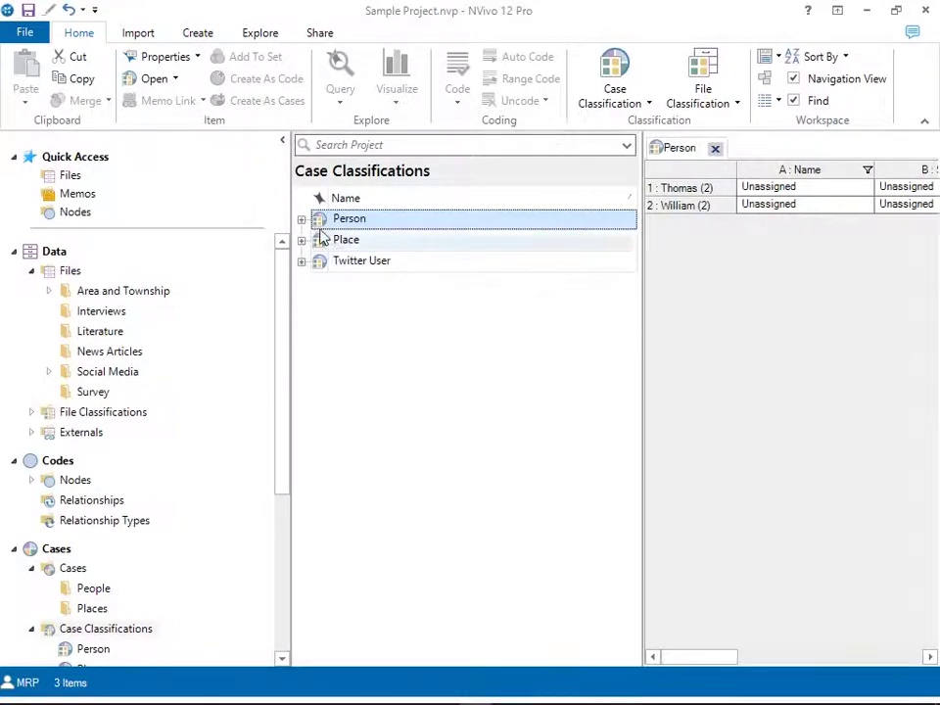
{"action": "left_click", "coordinate": [301, 218]}
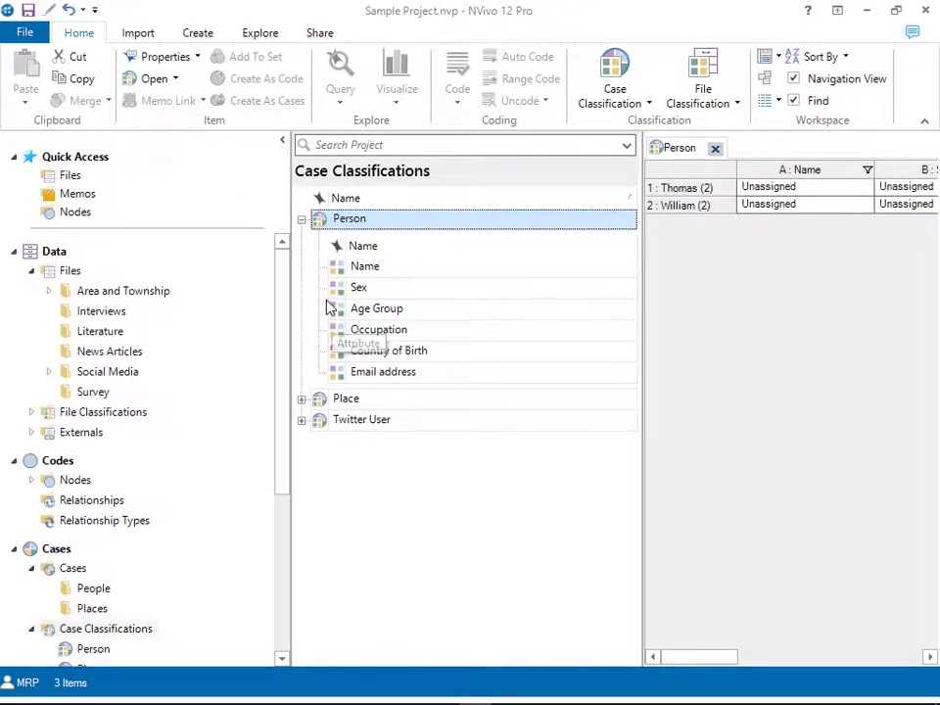
Add the values 20-29yrs, 30-39yrs and 40-49yrs to the Age Group attribute of the Person classification
{"action": "left_click", "coordinate": [377, 308]}
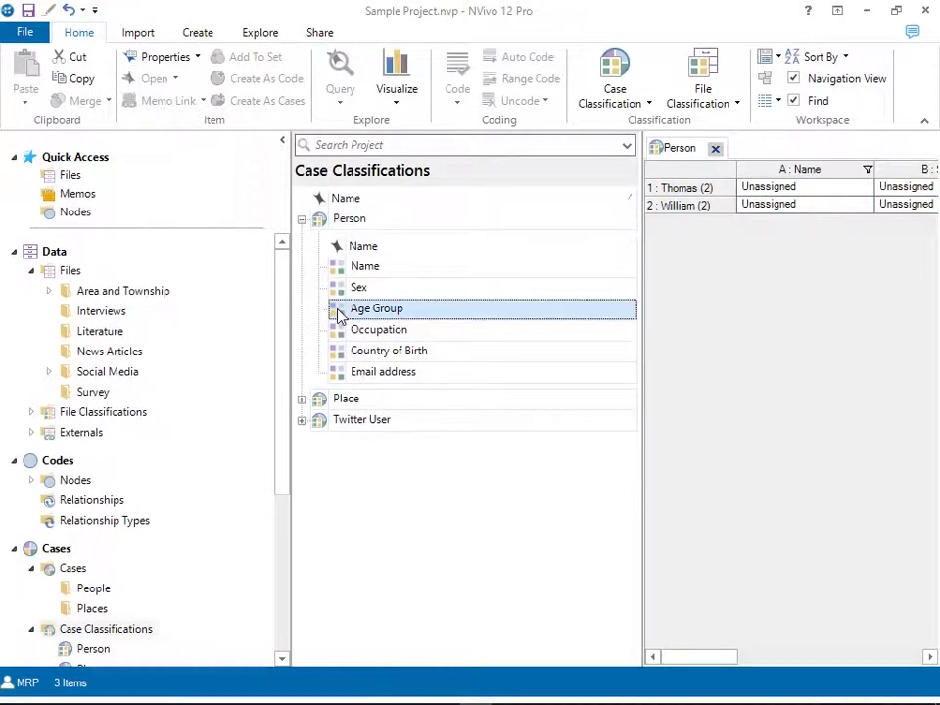
{"action": "double_click", "coordinate": [338, 311]}
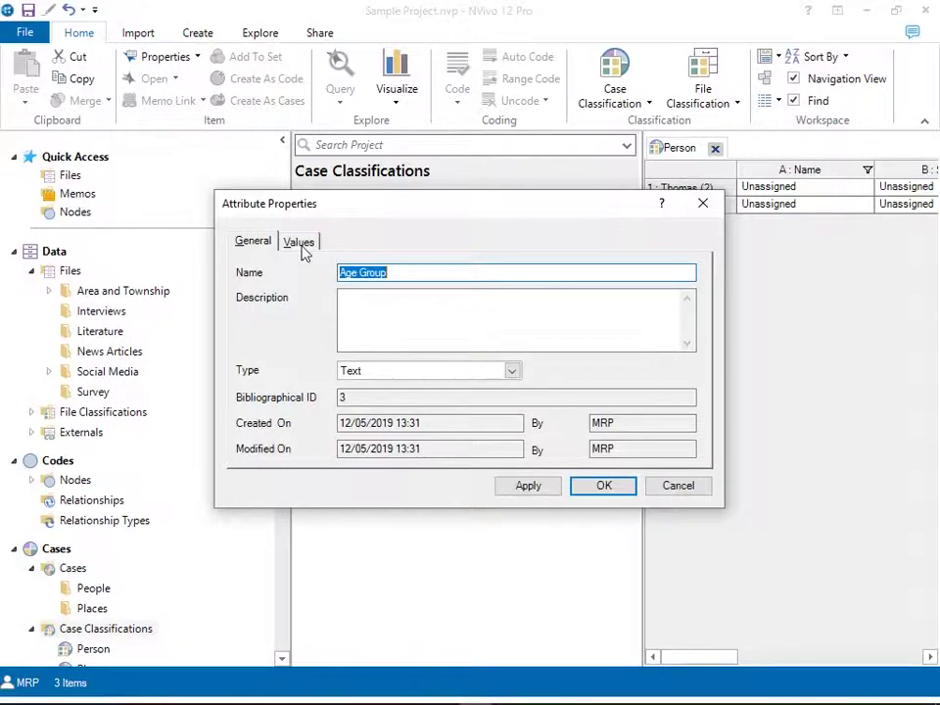
{"action": "left_click", "coordinate": [301, 243]}
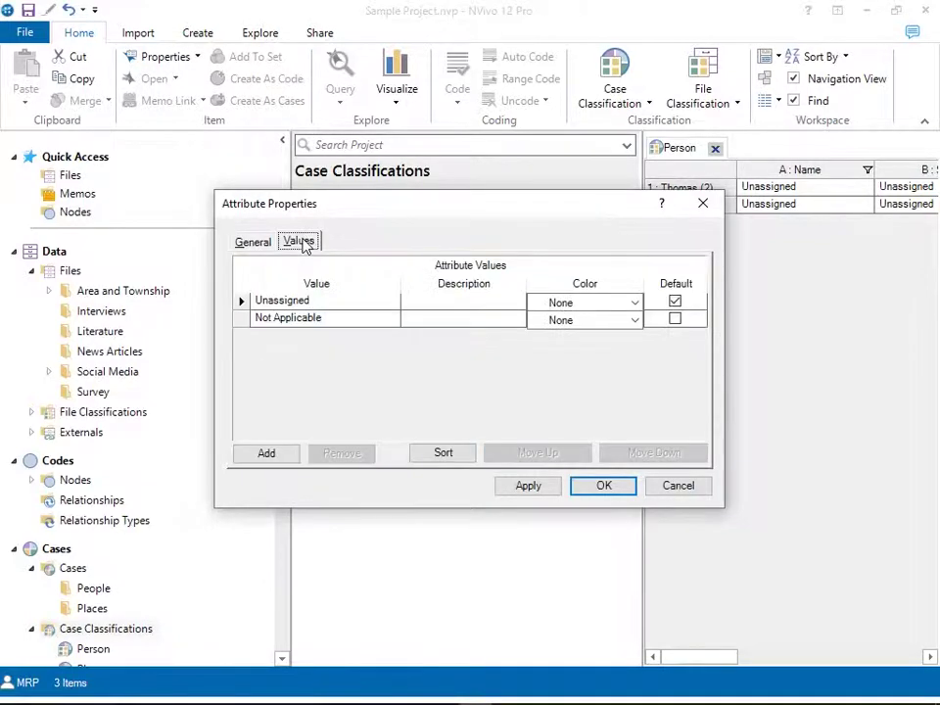
{"action": "left_click", "coordinate": [271, 455]}
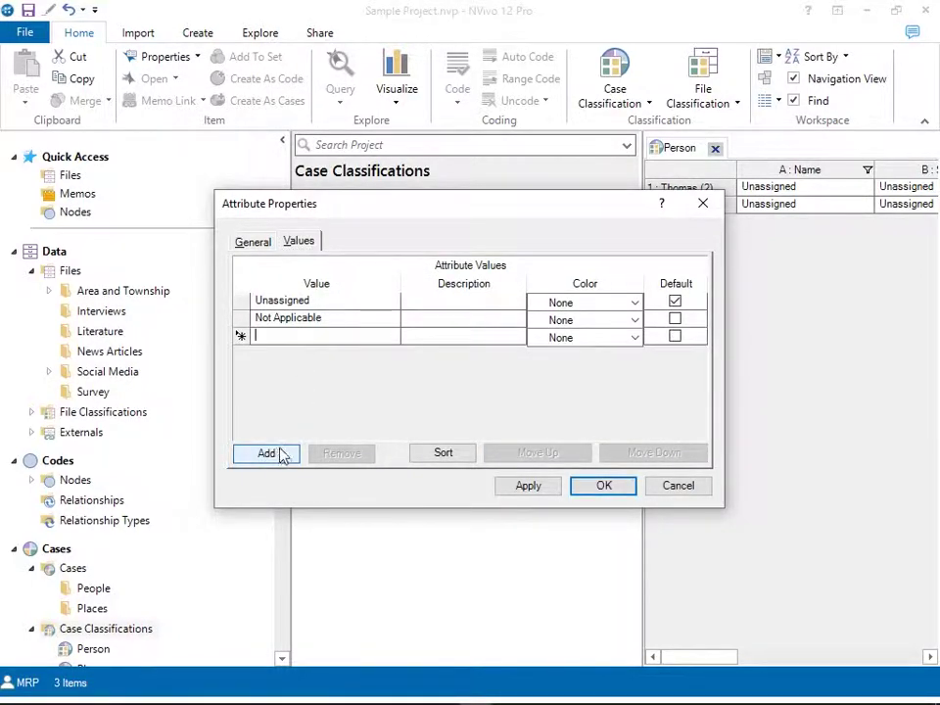
{"action": "type", "text": "20-"}
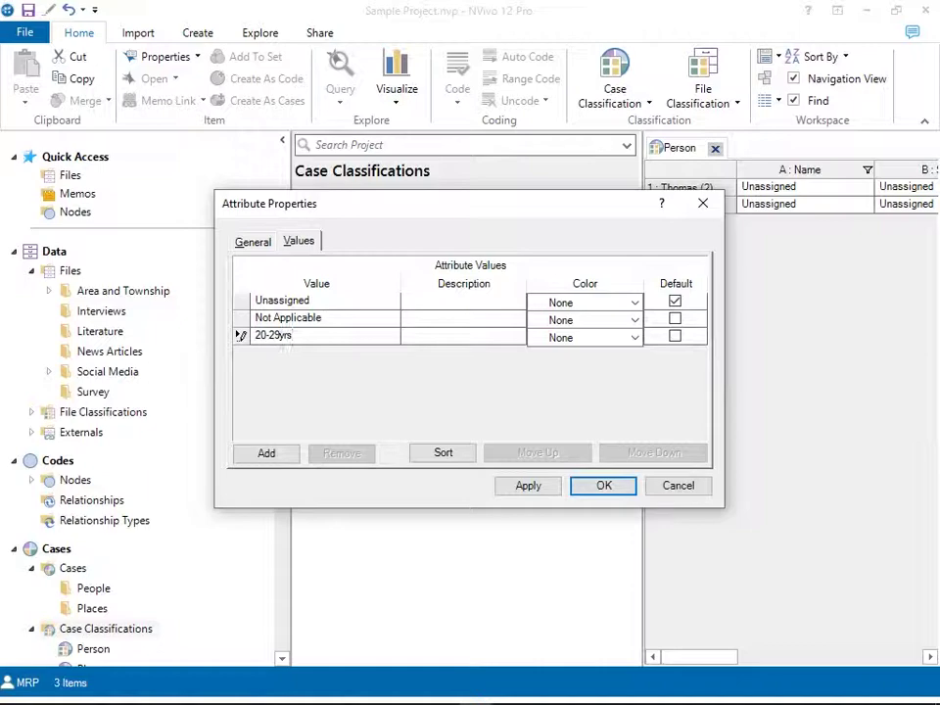
{"action": "type", "text": "29yrs"}
{"action": "left_click", "coordinate": [274, 454]}
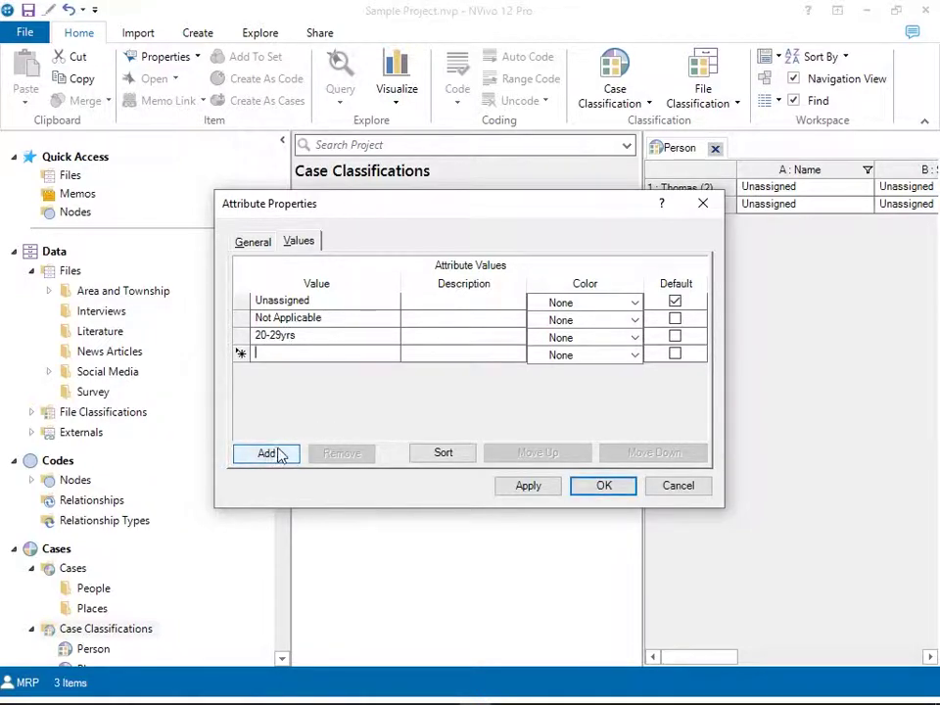
{"action": "type", "text": "30-39yrs"}
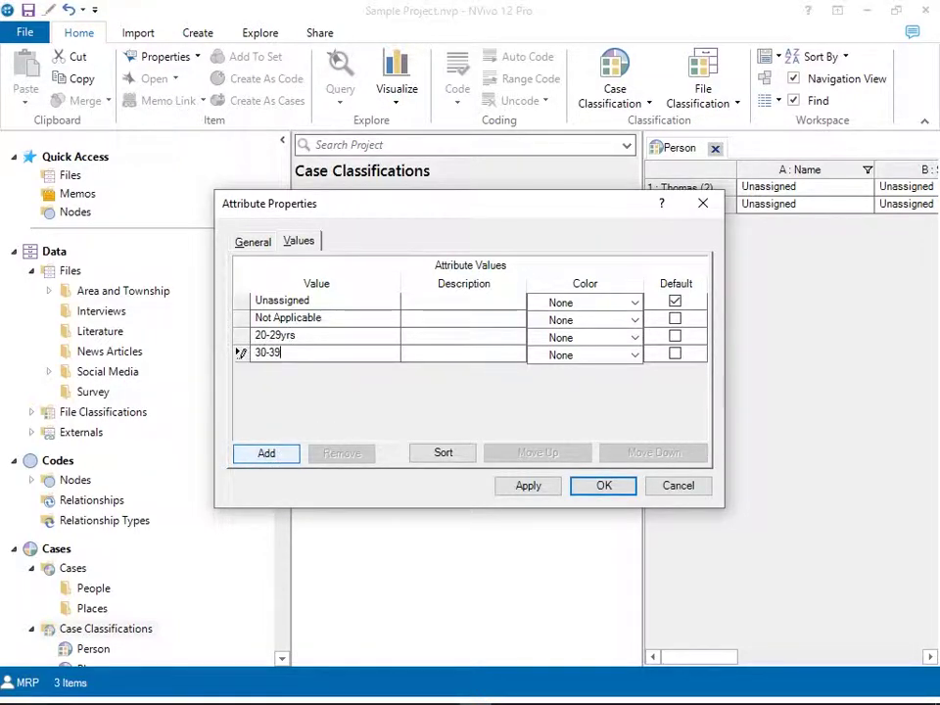
{"action": "left_click", "coordinate": [280, 454]}
{"action": "type", "text": "40"}
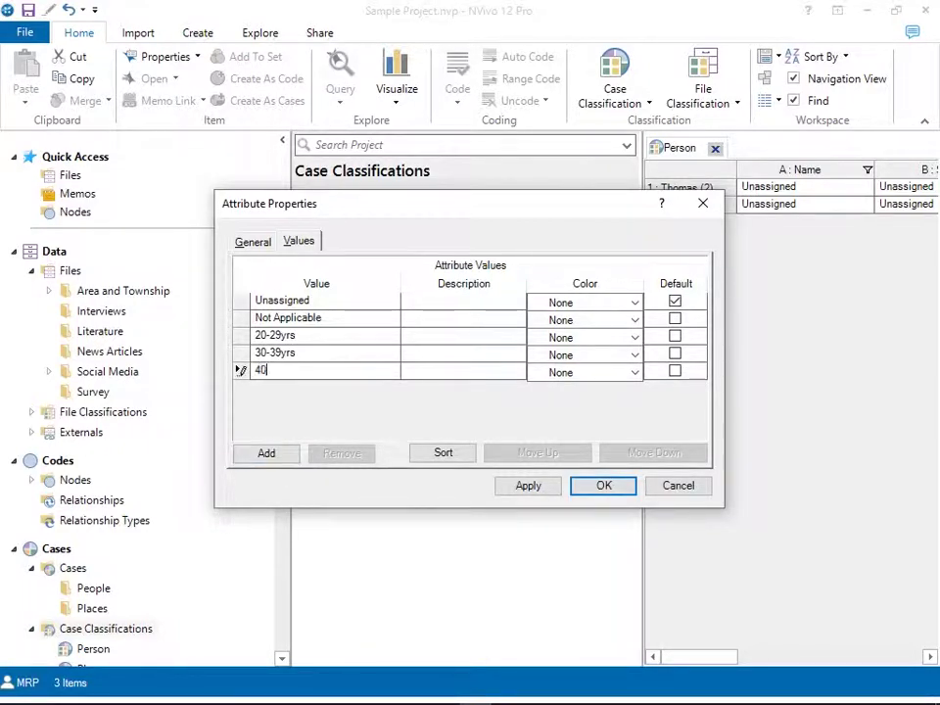
{"action": "type", "text": "-49yrs"}
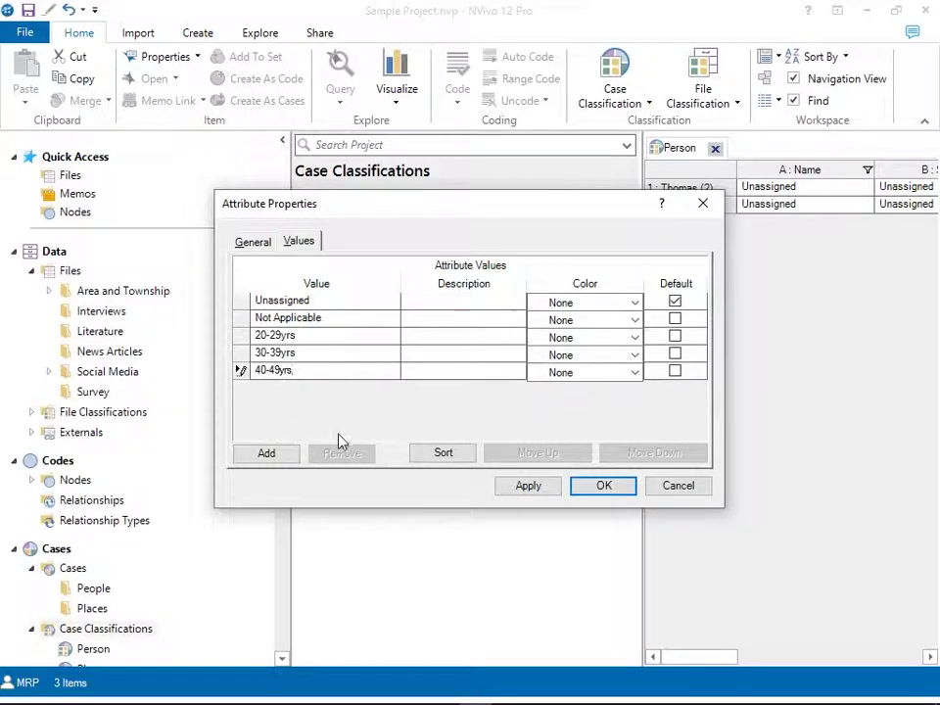
Remove the extra empty value row from the Age Group attribute and save the attribute's values
{"action": "left_click", "coordinate": [275, 455]}
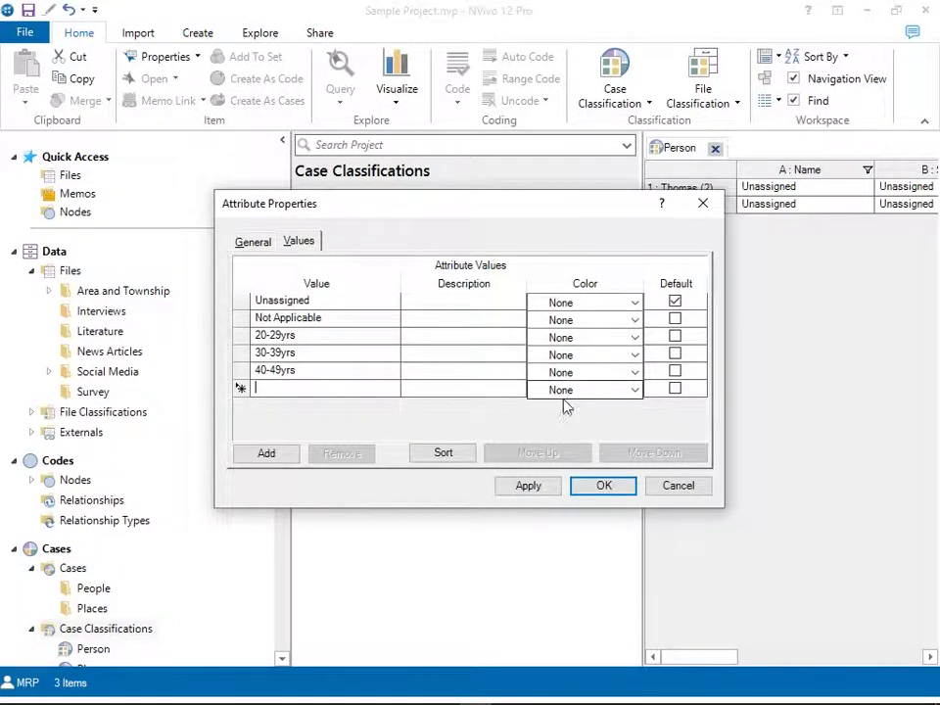
{"action": "left_click", "coordinate": [602, 486]}
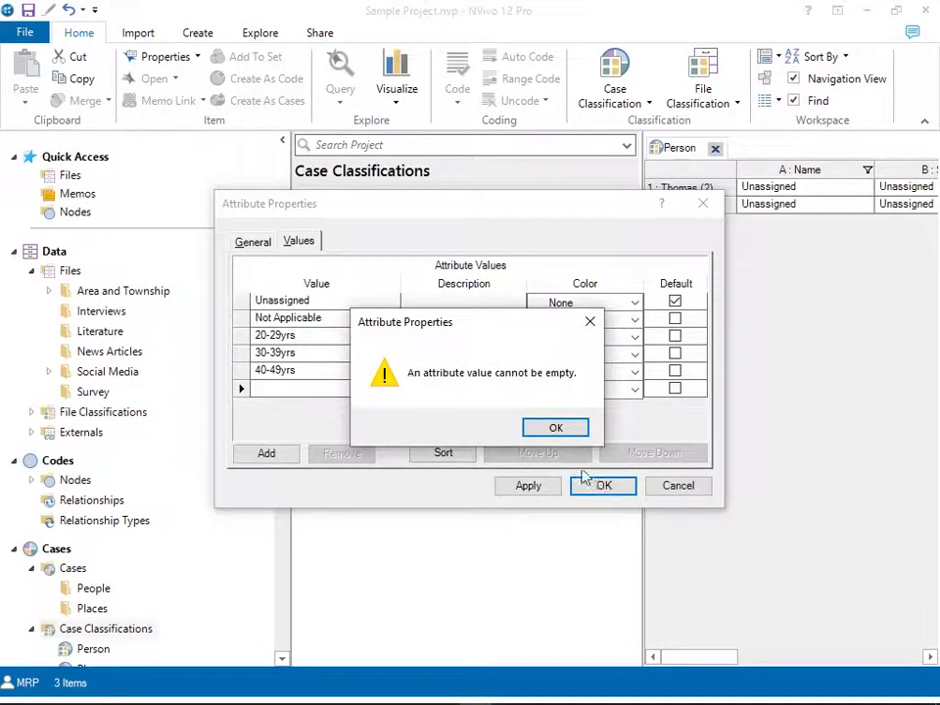
{"action": "left_click", "coordinate": [556, 430]}
{"action": "left_click", "coordinate": [243, 389]}
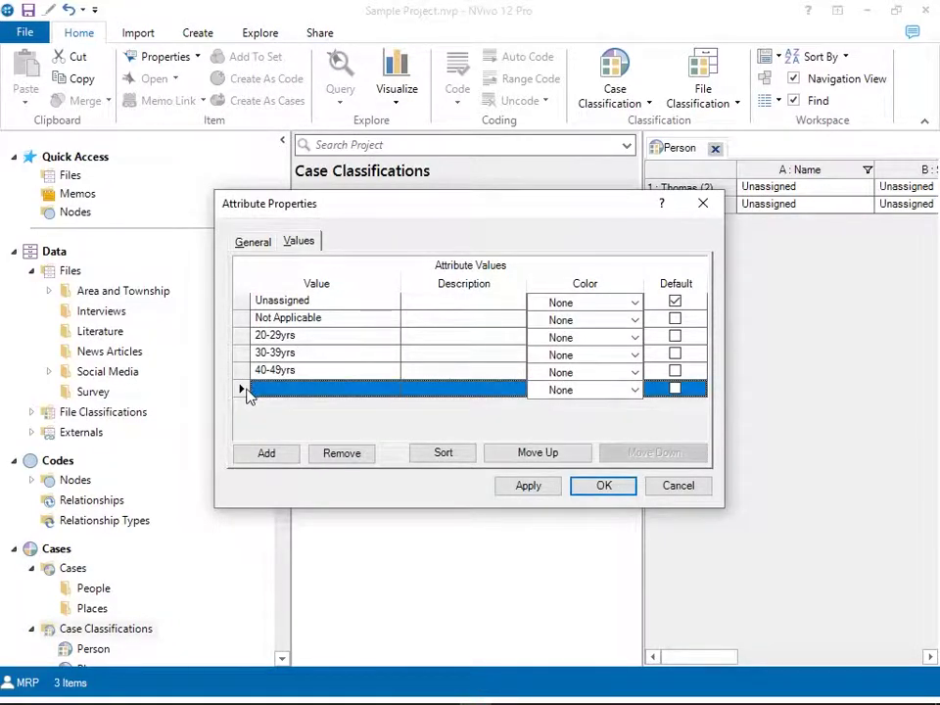
{"action": "left_click", "coordinate": [344, 453]}
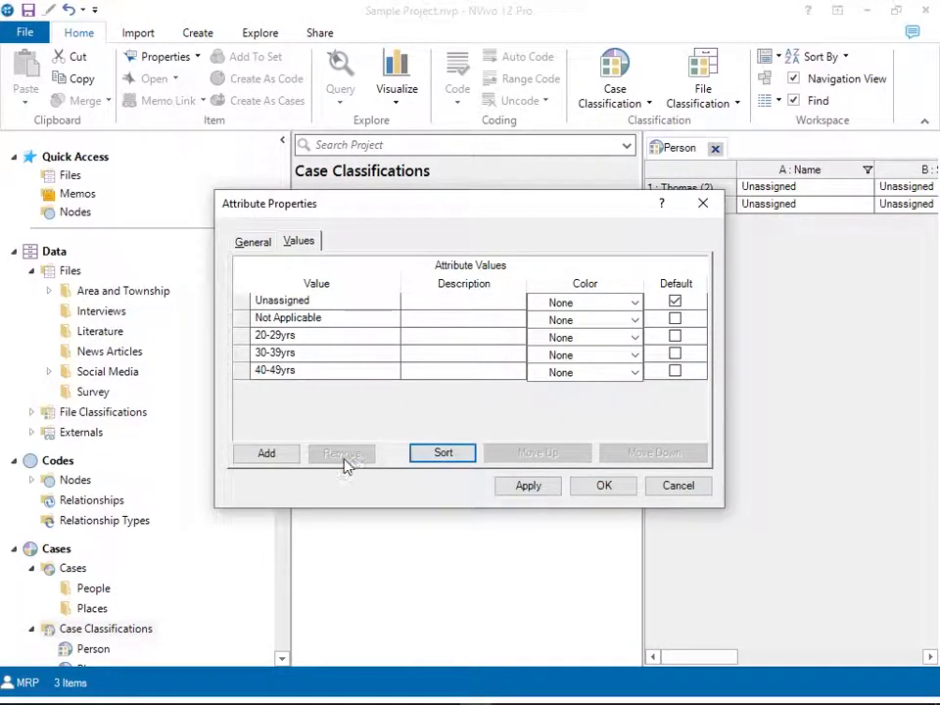
{"action": "left_click", "coordinate": [603, 485]}
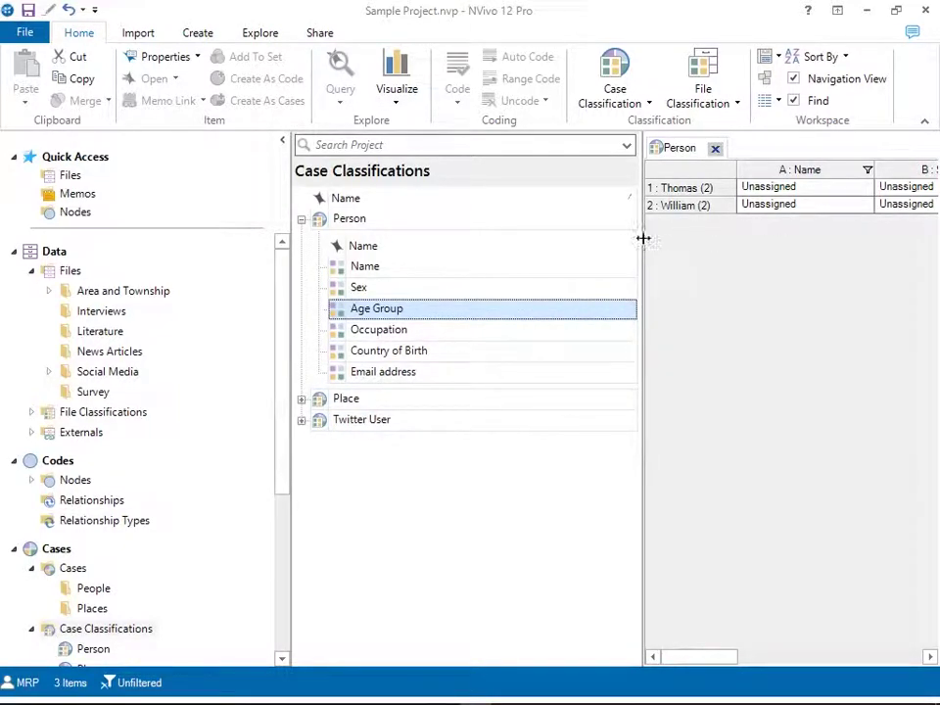
In the Person classification sheet, set Age Group to 20-29yrs for the first case and 30-39yrs for the second
{"action": "left_click_drag", "start_coordinate": [644, 237], "coordinate": [423, 294]}
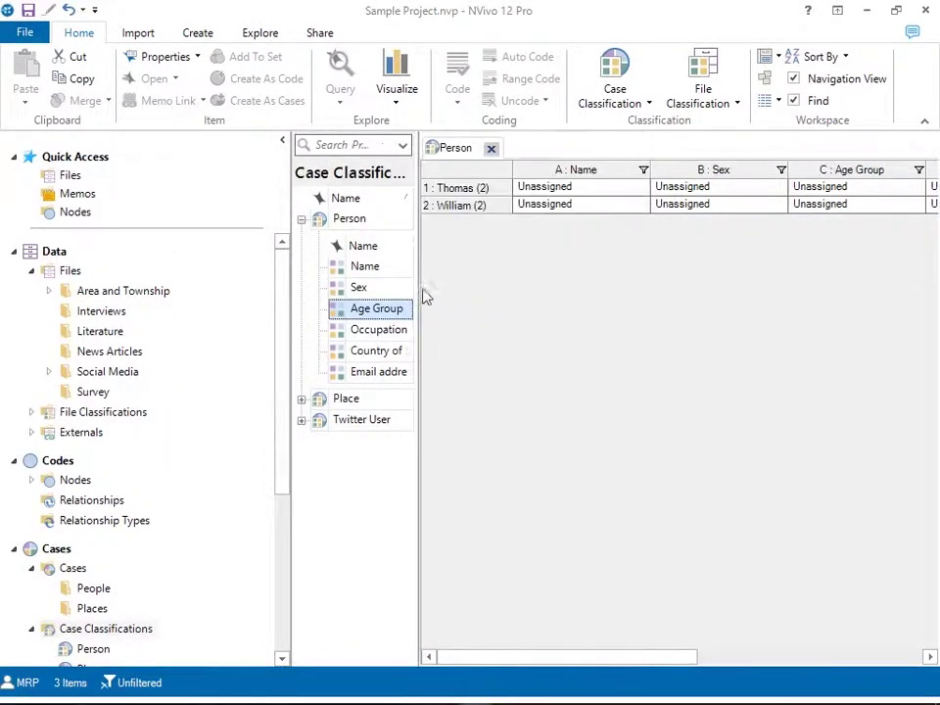
{"action": "left_click", "coordinate": [916, 187]}
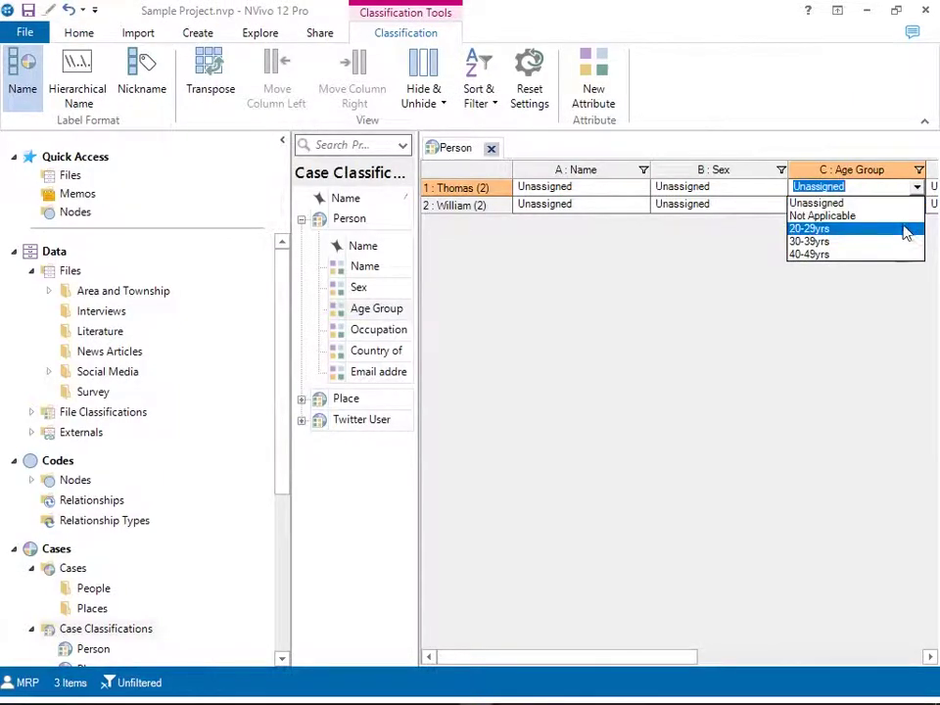
{"action": "left_click", "coordinate": [905, 229]}
{"action": "left_click", "coordinate": [917, 204]}
{"action": "left_click", "coordinate": [891, 260]}
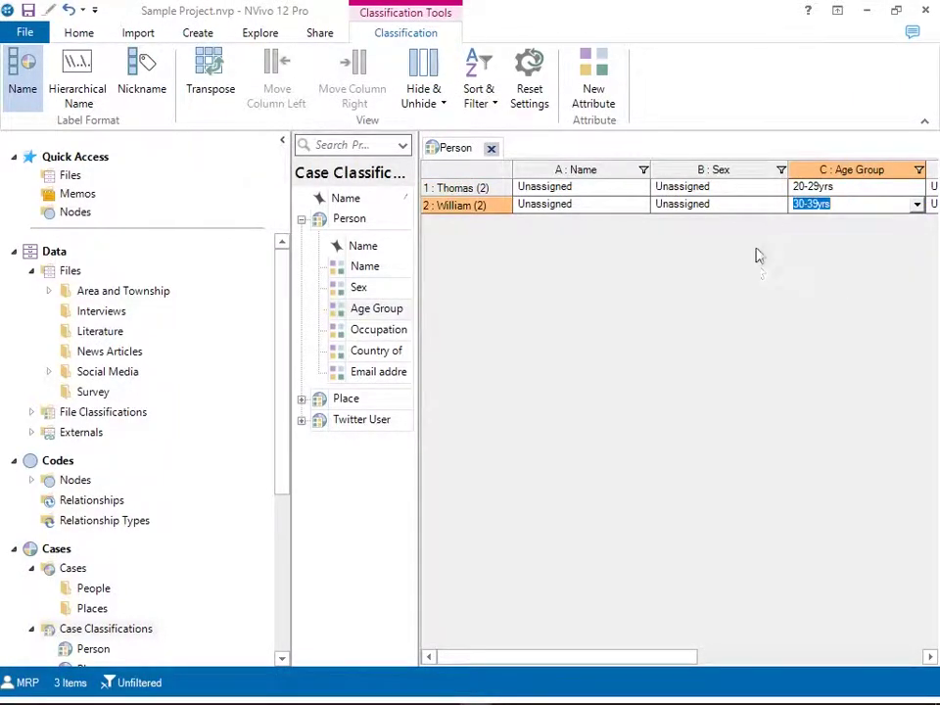